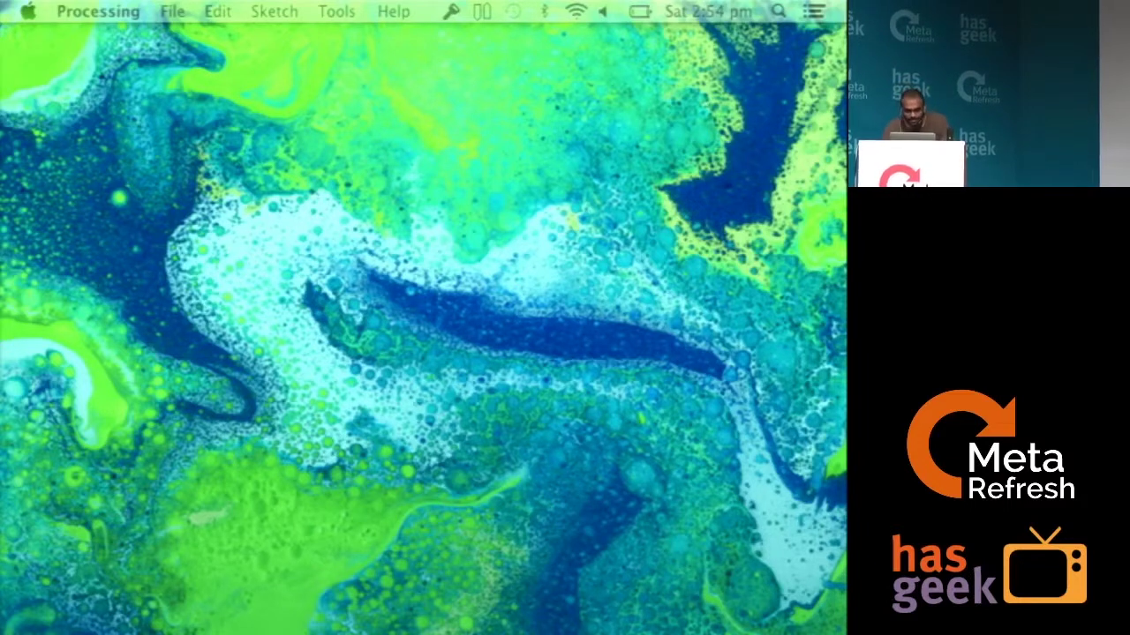
Show the desktop overview, then return to the running Simple_Particle_System sketch.
key(ctrl+Up)
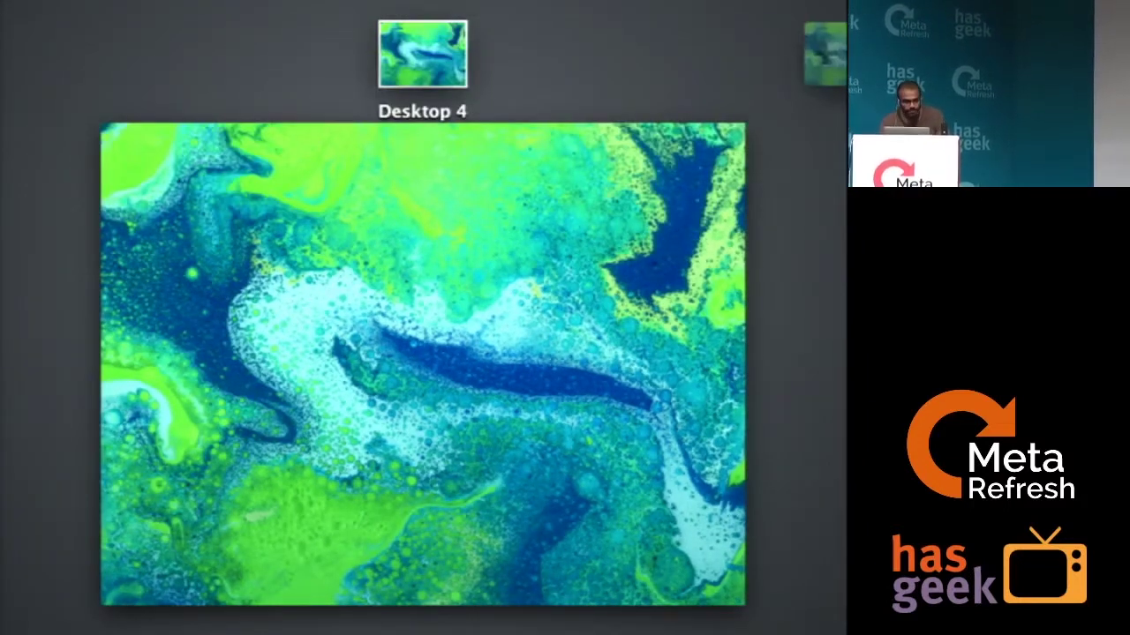
key(Escape)
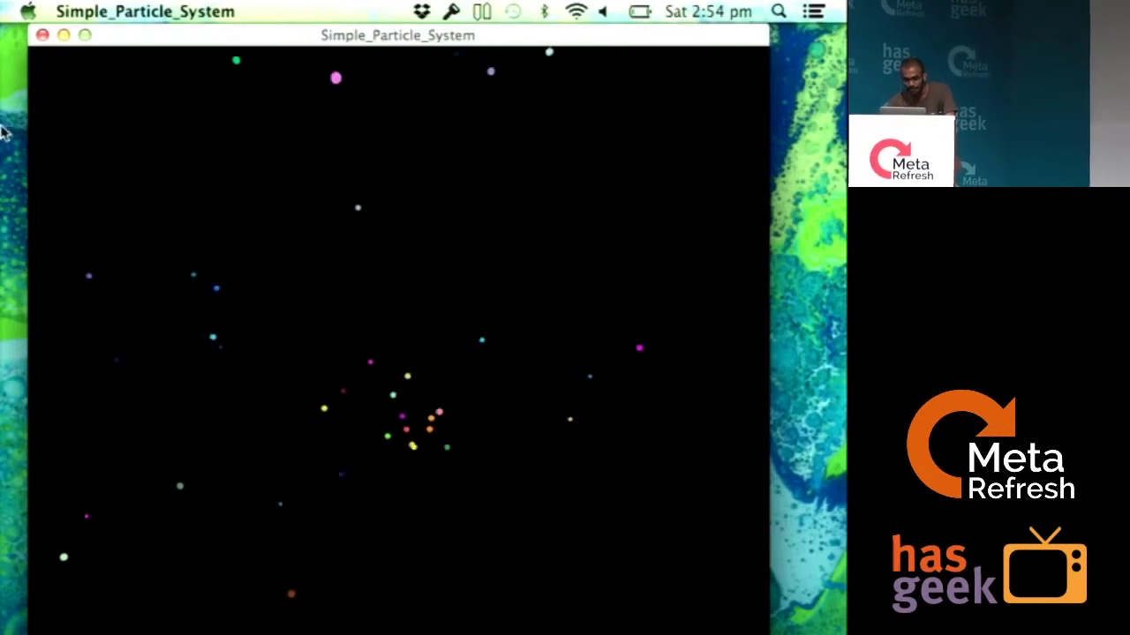
Bring the code editor forward and move it to the upper left over the sketch.
key(super+Tab)
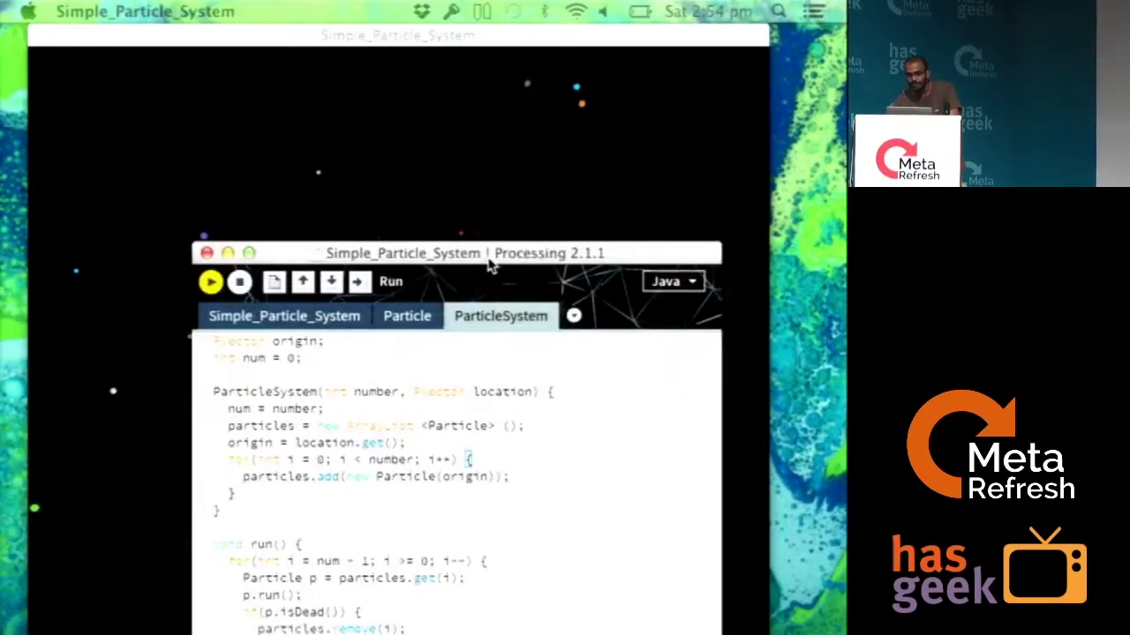
drag(490, 265, 402, 104)
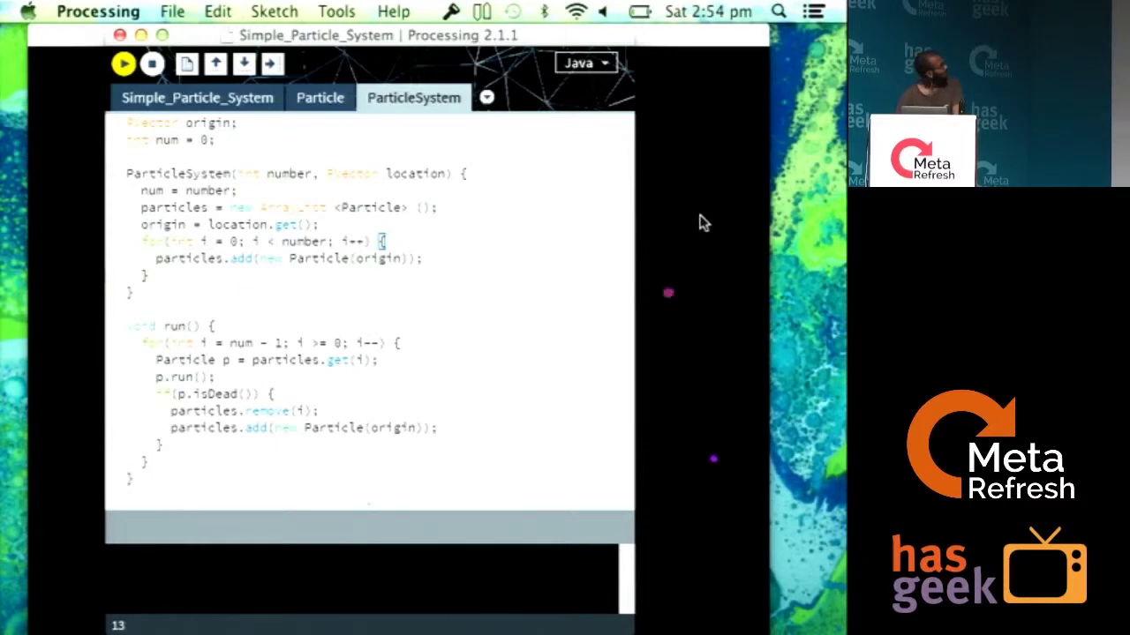
click(219, 107)
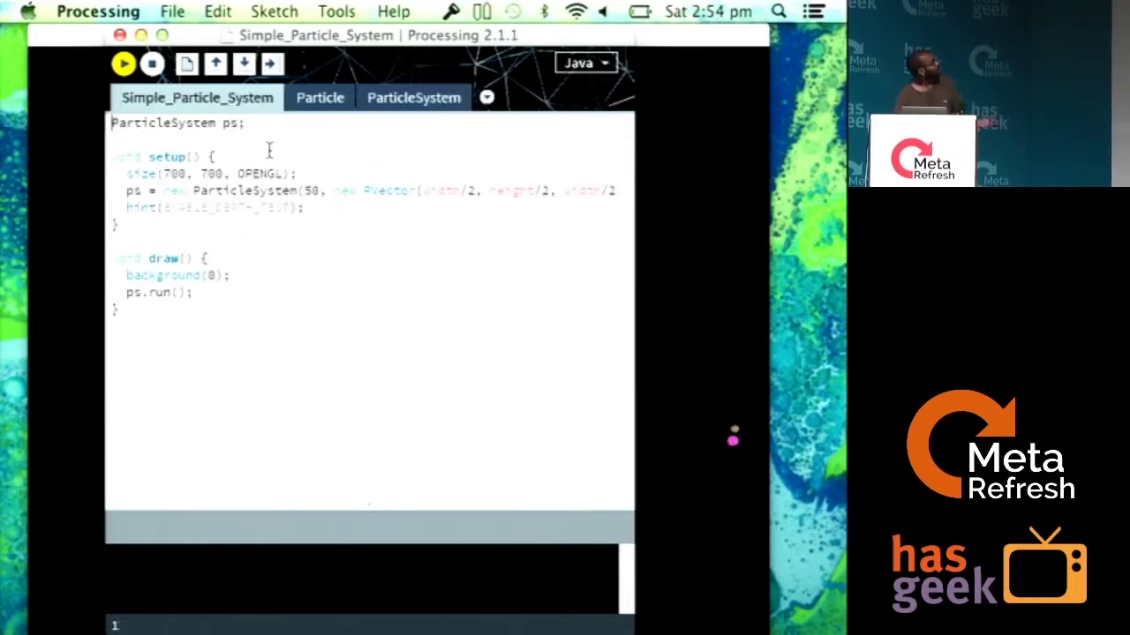
click(342, 98)
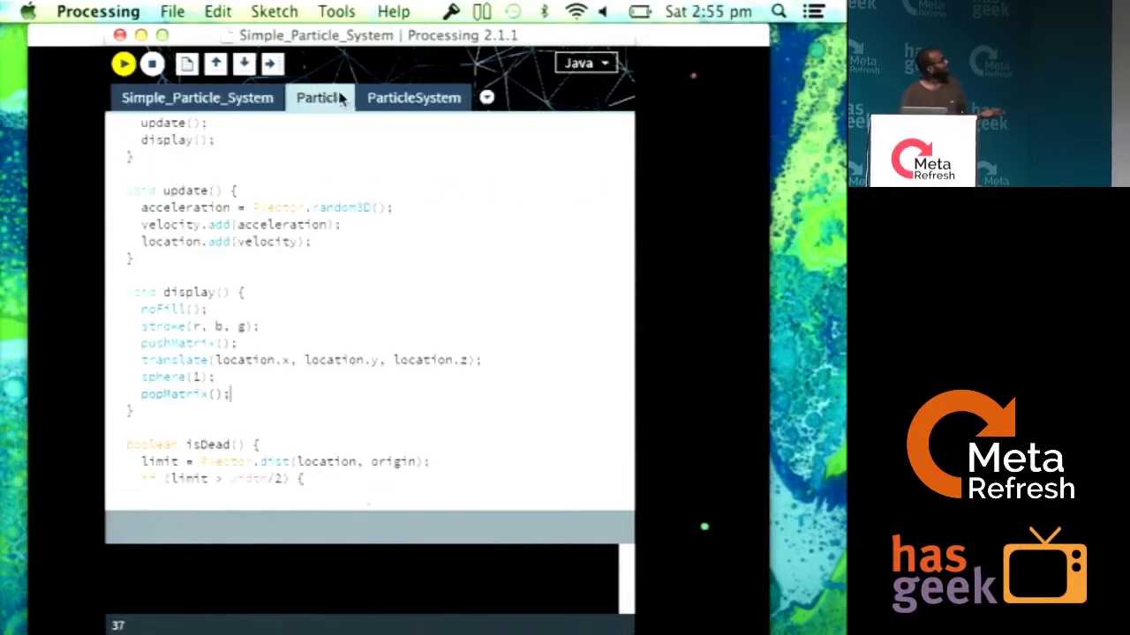
click(412, 94)
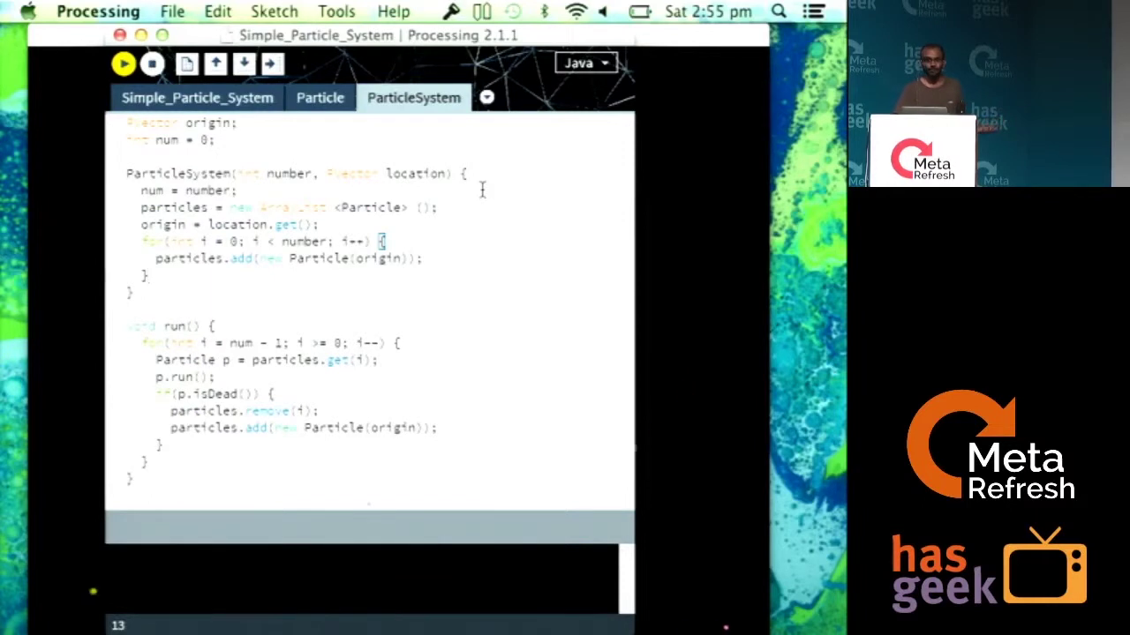
Bring the Simple_Particle_System sketch window in front of the code editor.
key(super+r)
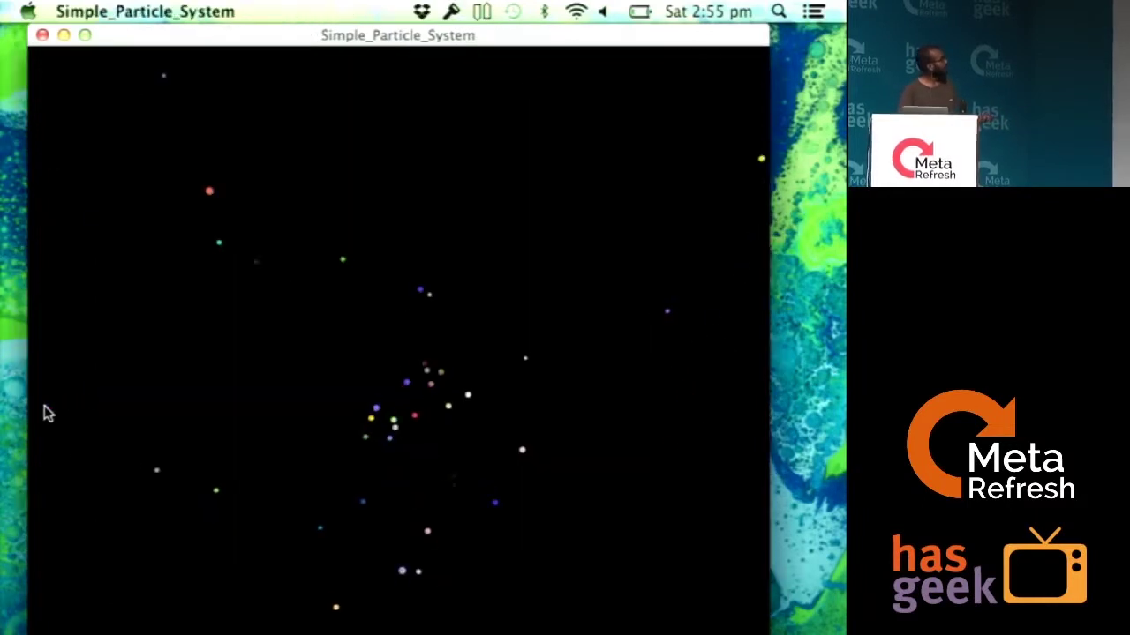